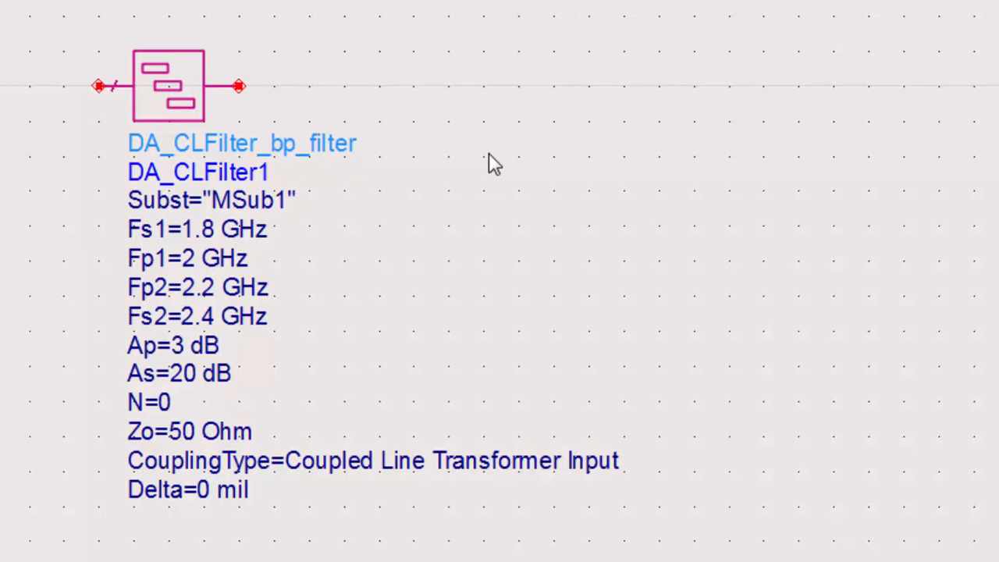
Step: Place an MSUB substrate component in the schematic beside the coupled-line filter
{"action": "left_click", "coordinate": [17, 64]}
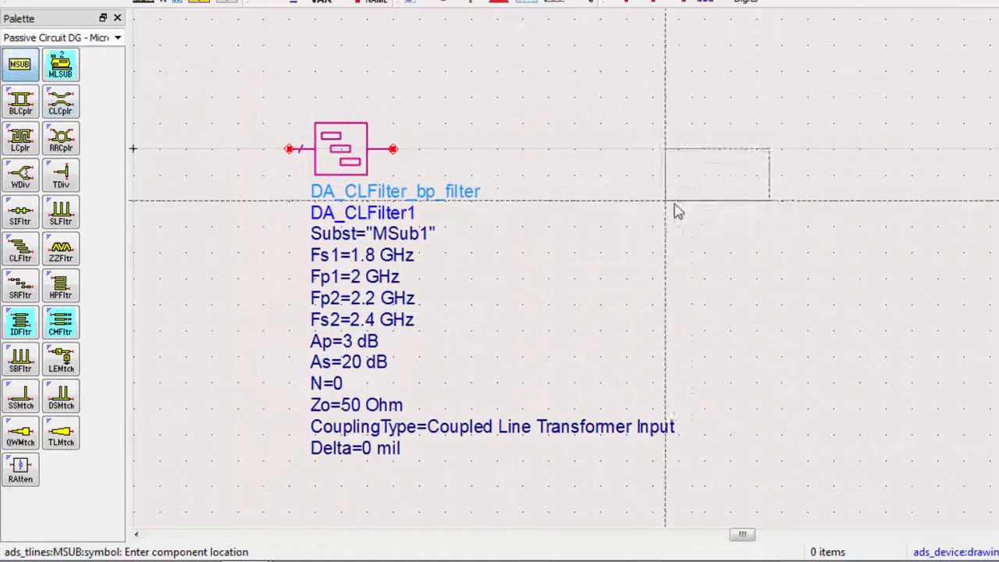
{"action": "left_click", "coordinate": [695, 261]}
{"action": "key", "text": "Escape"}
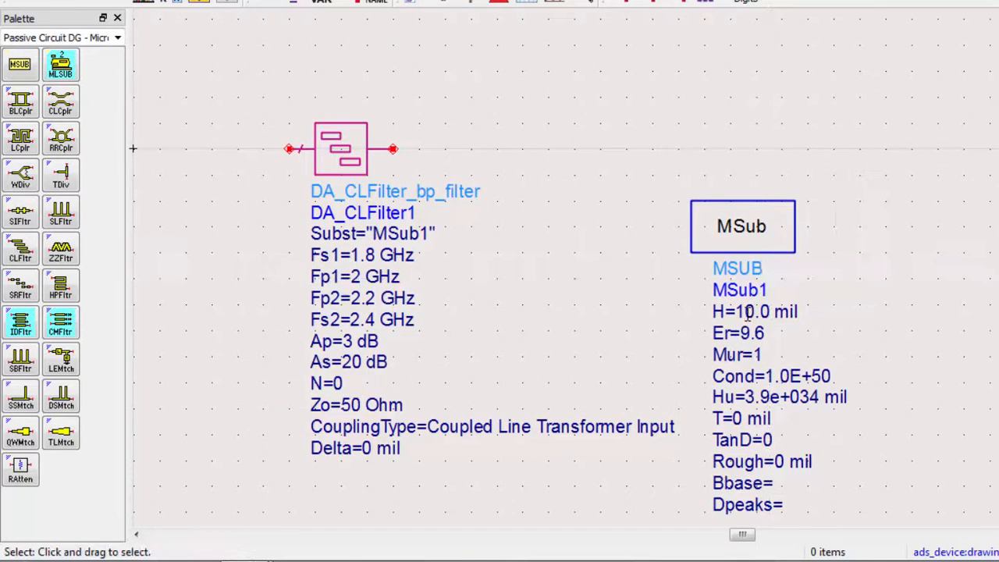
Step: Set the MSub1 substrate height H to 20 mil and its dielectric constant Er to 4
{"action": "double_click", "coordinate": [748, 312]}
{"action": "type", "text": "20"}
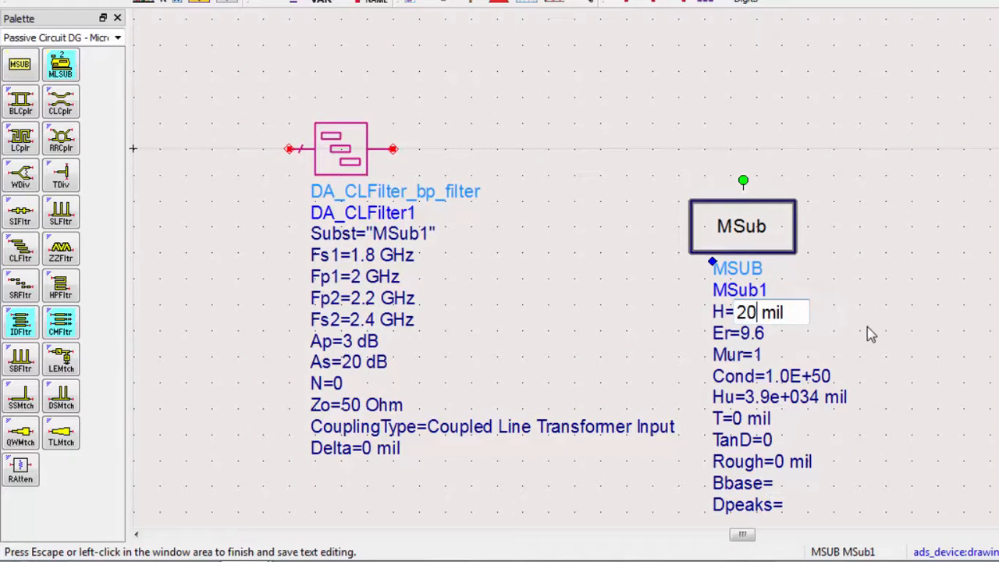
{"action": "left_click", "coordinate": [871, 334]}
{"action": "double_click", "coordinate": [761, 334]}
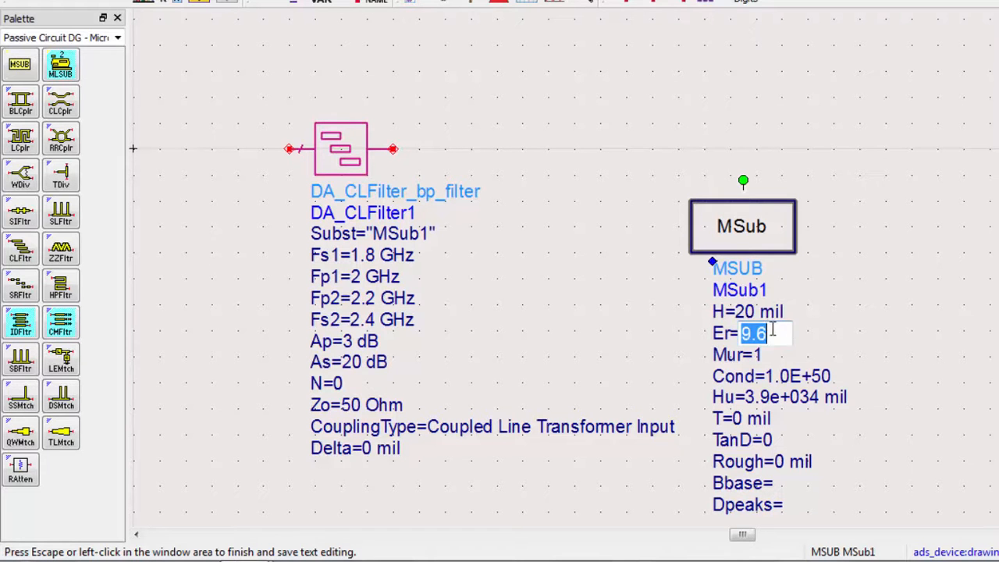
{"action": "type", "text": "4"}
{"action": "left_click", "coordinate": [869, 332]}
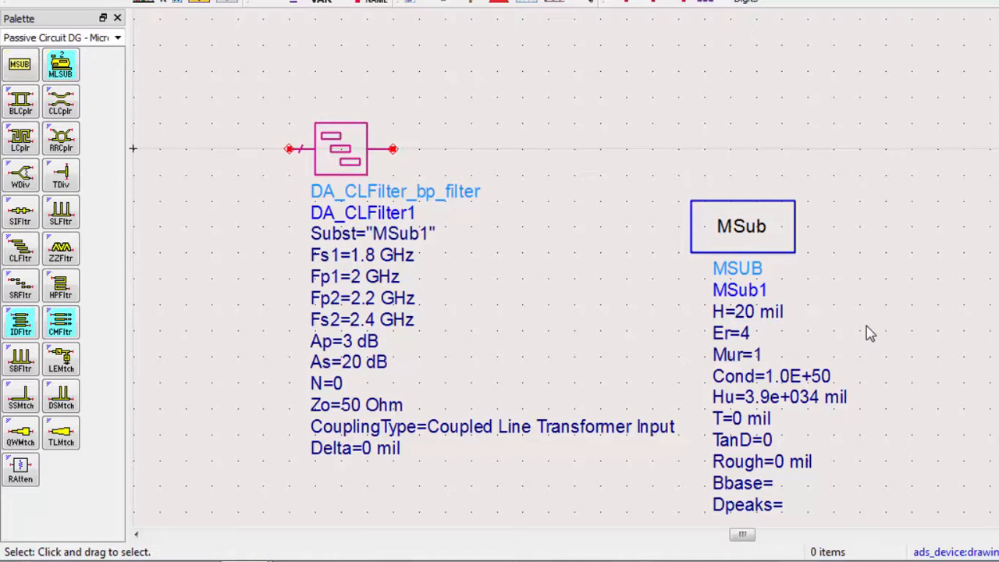
Step: Run the automated design of DA_CLFilter1 with the Passive Circuit DesignGuide
{"action": "left_click", "coordinate": [346, 160]}
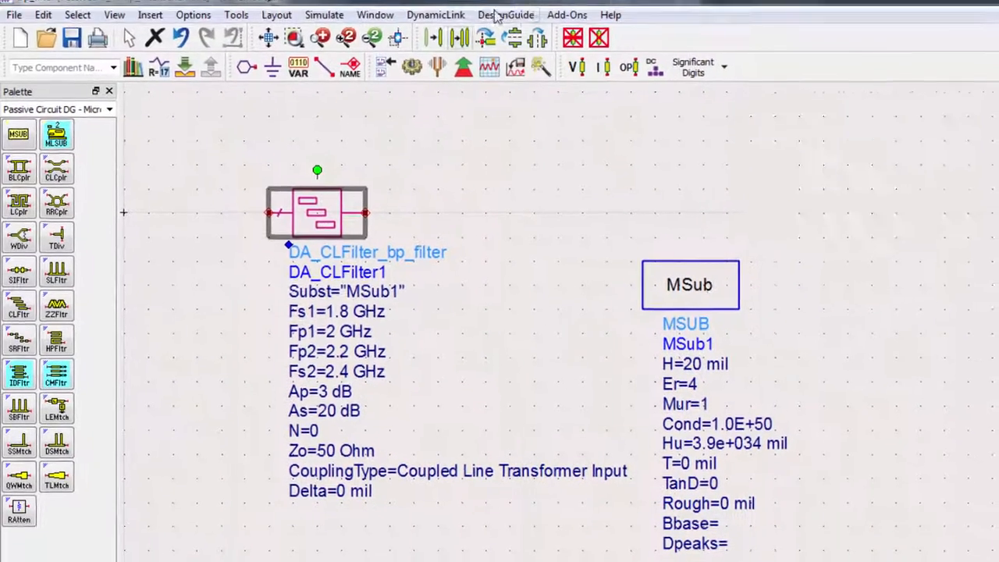
{"action": "left_click", "coordinate": [506, 26]}
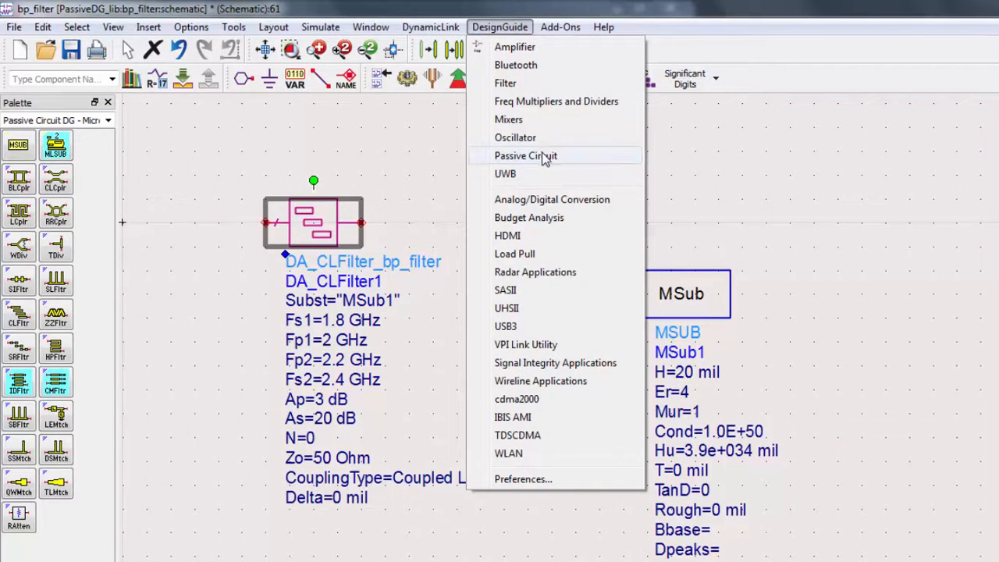
{"action": "left_click", "coordinate": [544, 156]}
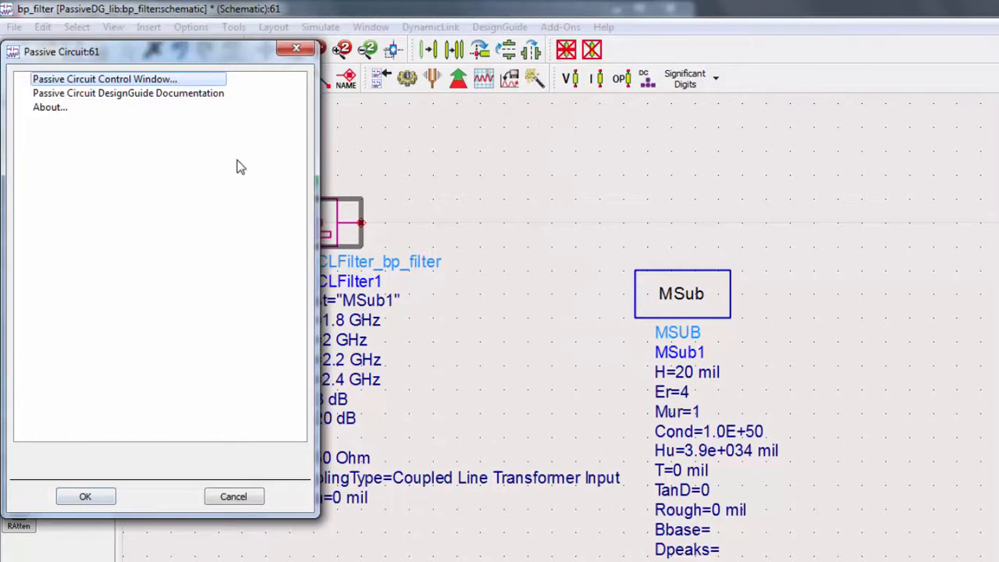
{"action": "left_click", "coordinate": [95, 502]}
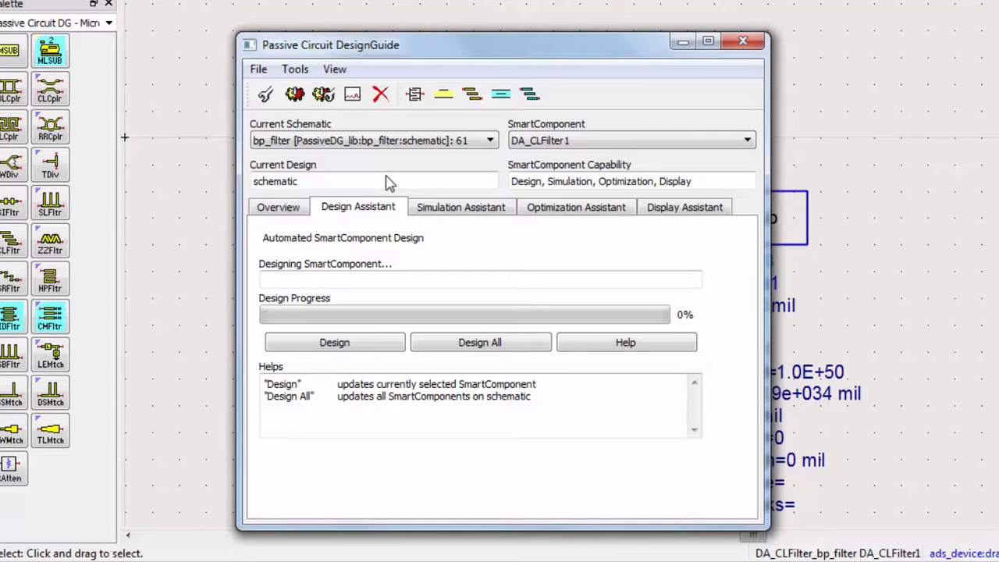
{"action": "left_click", "coordinate": [361, 340]}
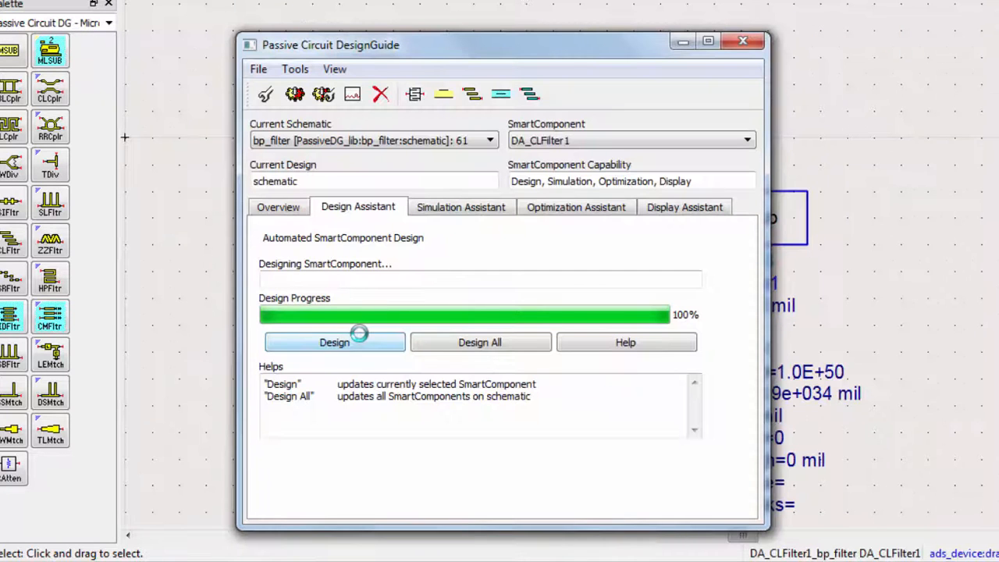
Step: Descend into the DA_CLFilter1 component and examine the generated coupled-line sections and their dimensions
{"action": "left_click", "coordinate": [174, 246]}
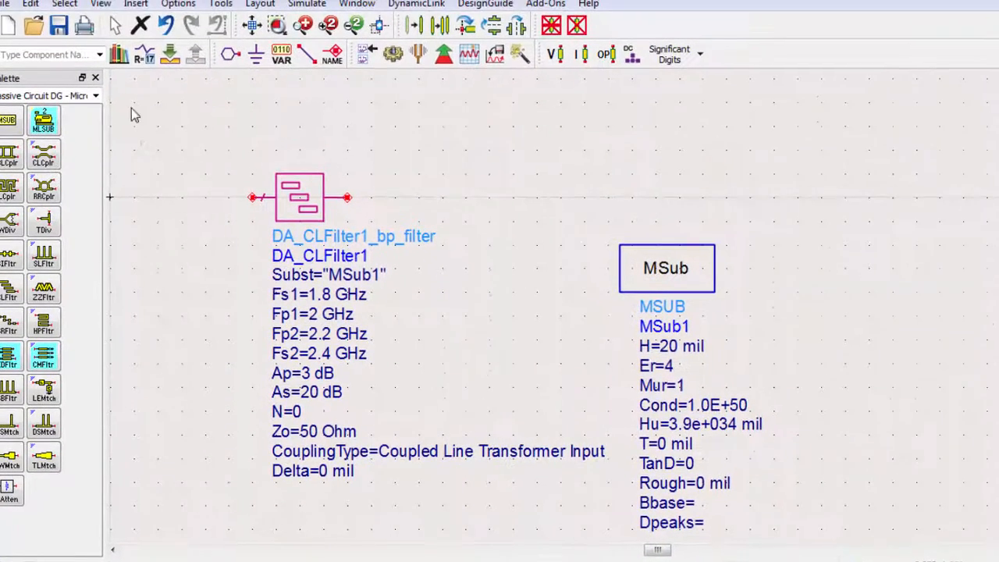
{"action": "left_click", "coordinate": [167, 57]}
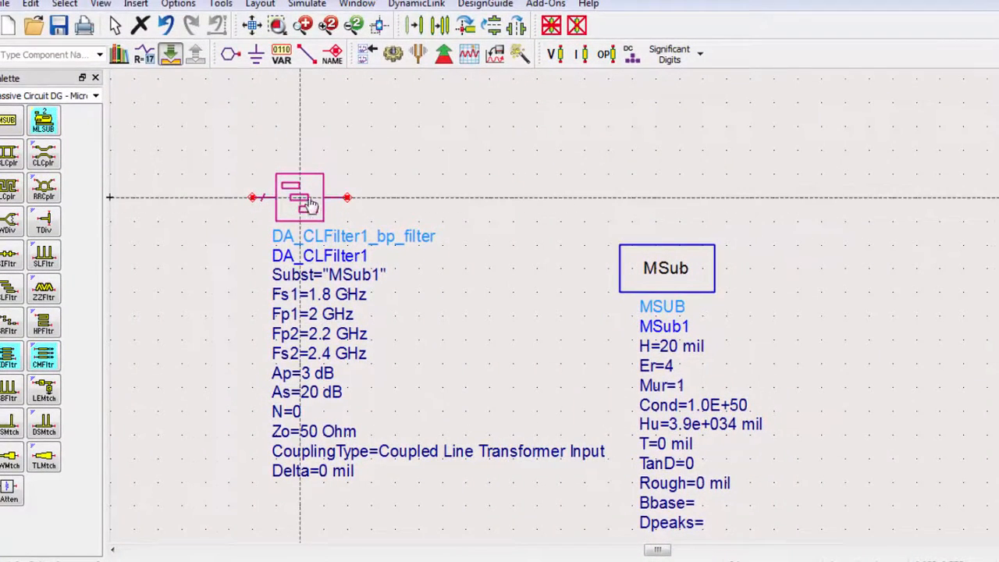
{"action": "left_click", "coordinate": [301, 199]}
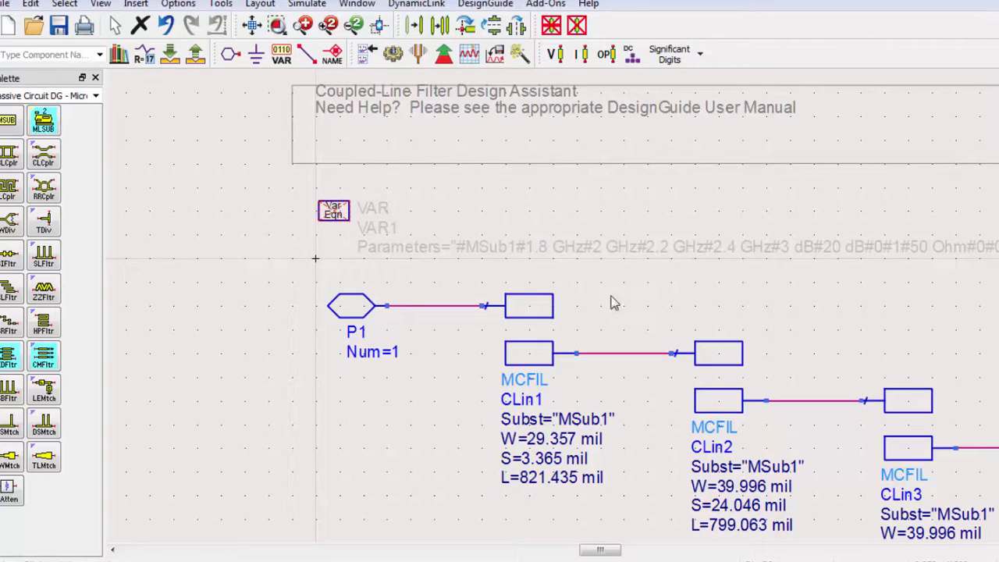
{"action": "scroll", "coordinate": [613, 301], "scroll_direction": "down", "scroll_amount": 2}
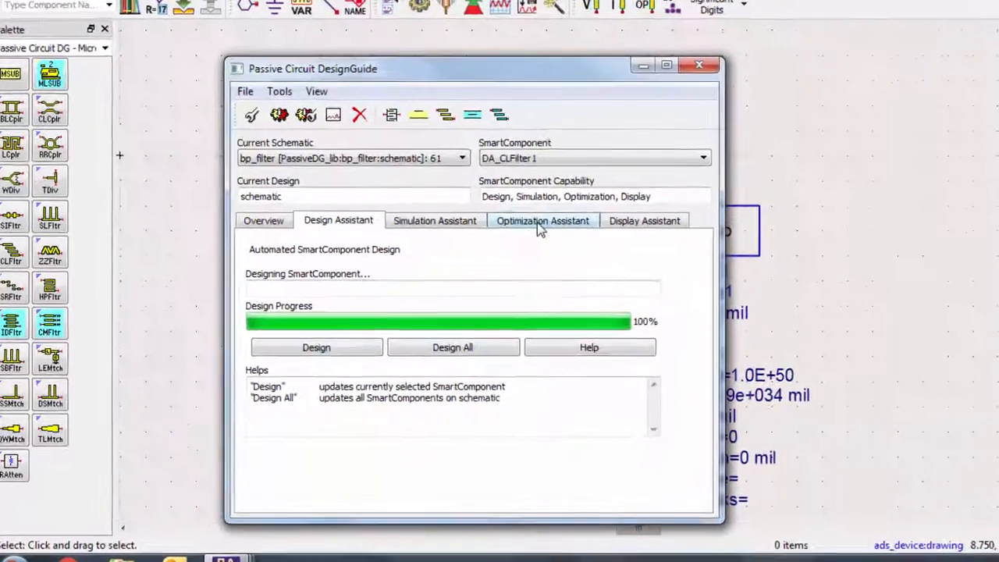
Step: Optimize DA_CLFilter1 in the DesignGuide and simulate it over the automatically set frequency sweep
{"action": "left_click", "coordinate": [462, 254]}
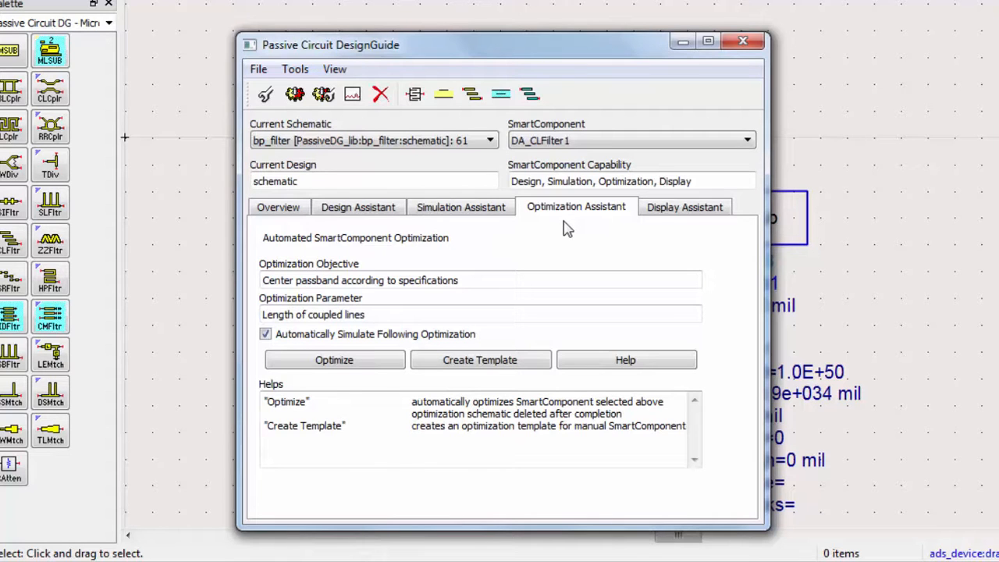
{"action": "left_click", "coordinate": [372, 359]}
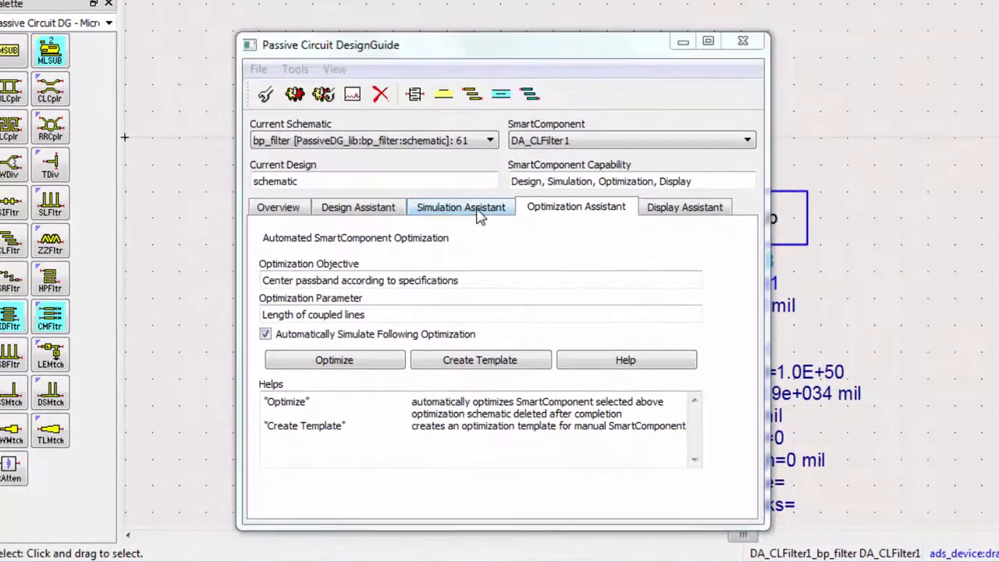
{"action": "left_click", "coordinate": [480, 217]}
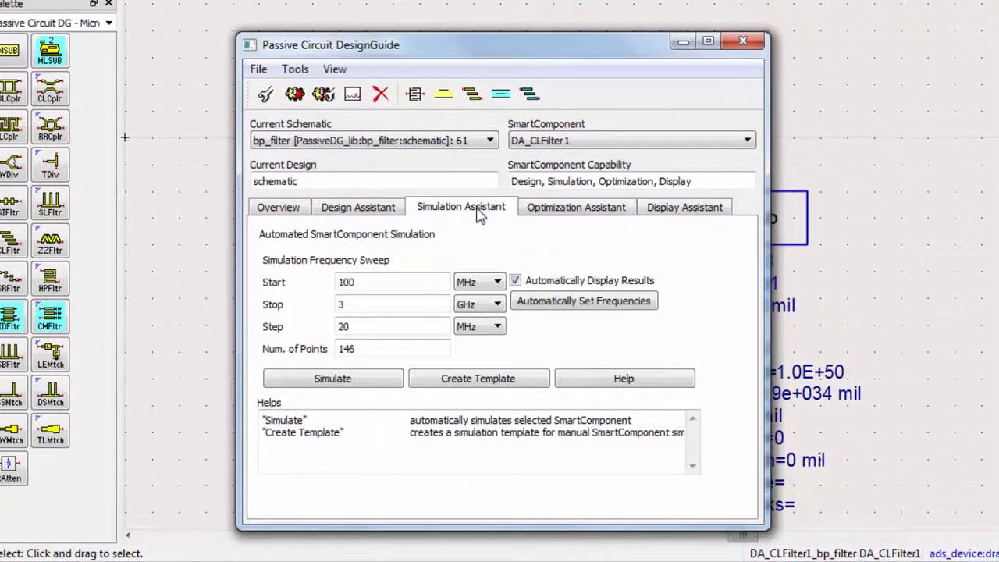
{"action": "left_click", "coordinate": [586, 307]}
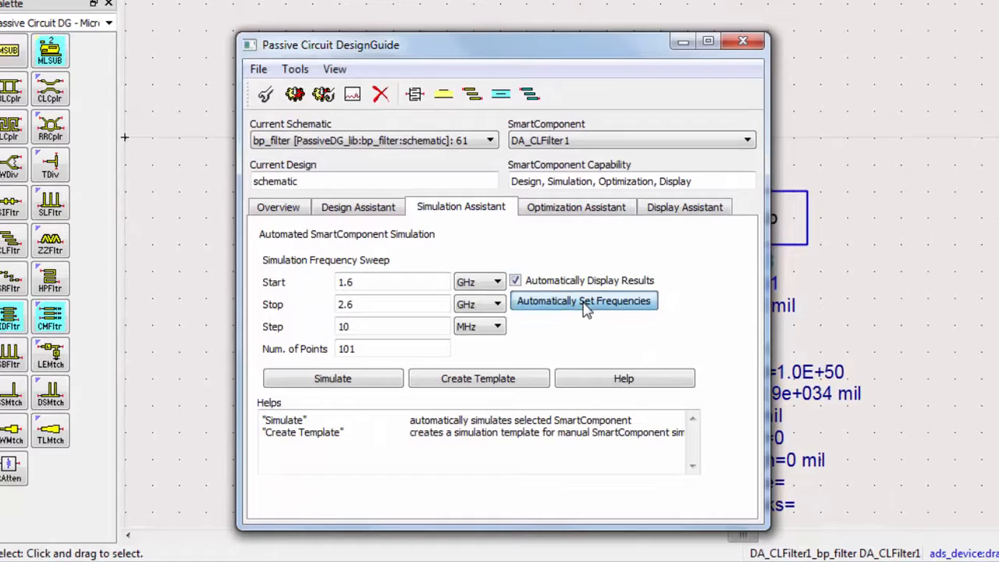
{"action": "left_click", "coordinate": [359, 387]}
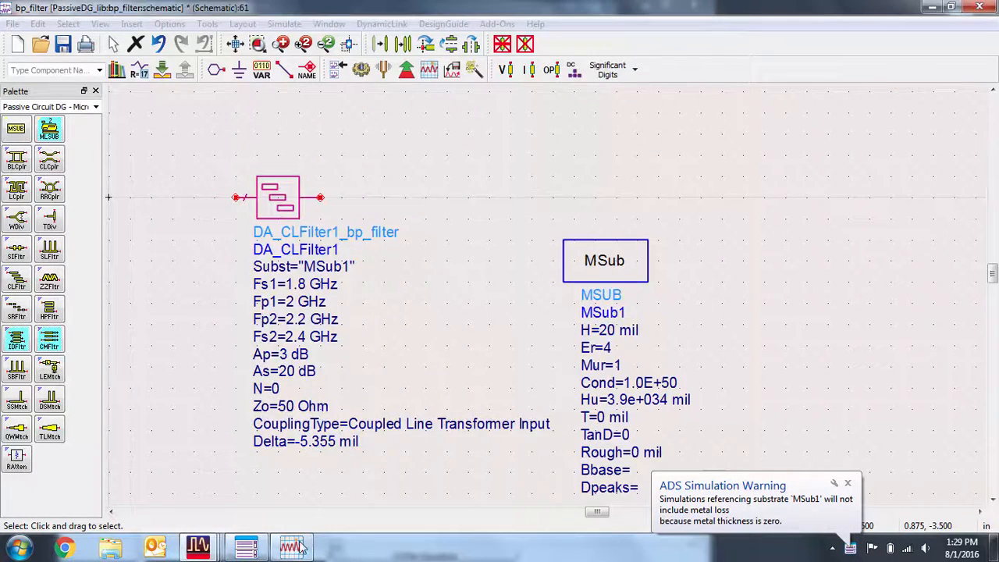
Step: Bring up the CLFilter Performance data display at full size and examine the filter's response plots
{"action": "left_click", "coordinate": [293, 547]}
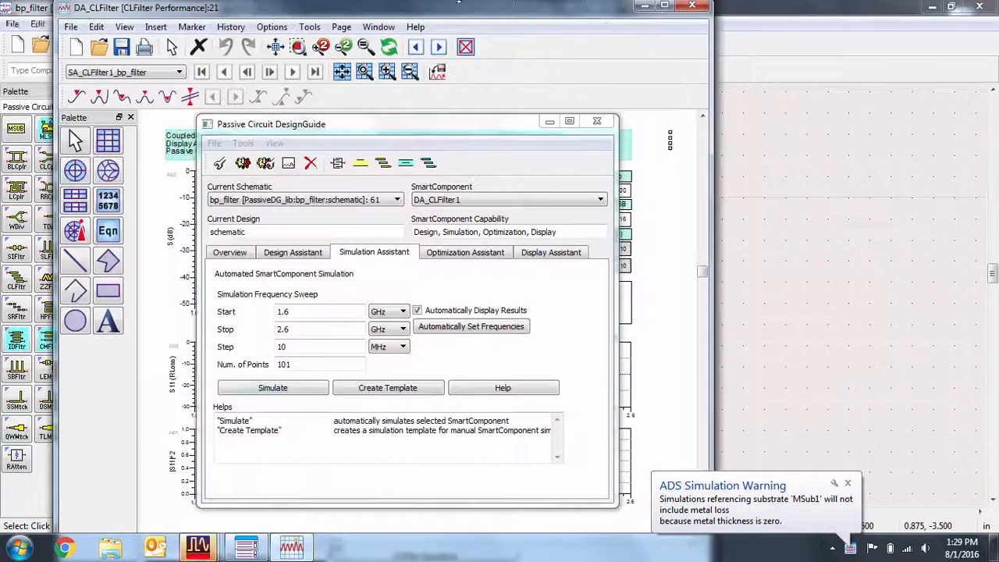
{"action": "left_click", "coordinate": [662, 7]}
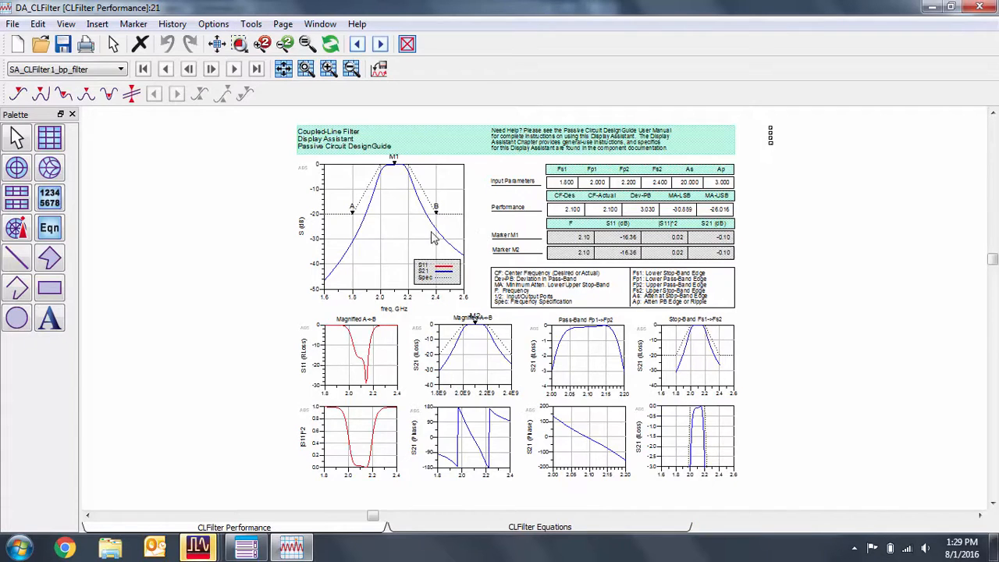
{"action": "scroll", "coordinate": [411, 236], "scroll_direction": "up", "scroll_amount": 3}
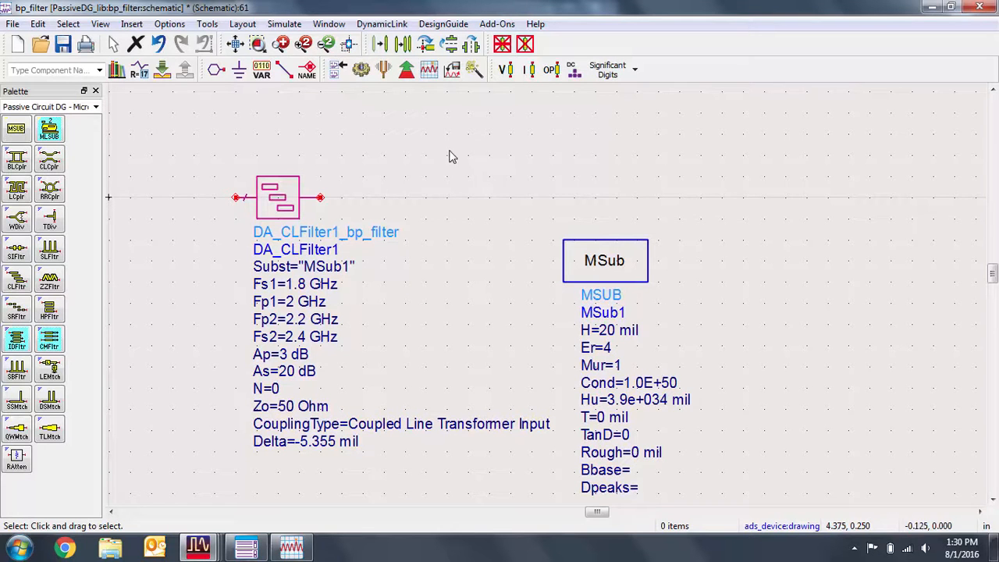
Step: Generate the layout from the bp_filter schematic, syncing the entire design, and maximize the layout window
{"action": "left_click", "coordinate": [243, 23]}
{"action": "left_click", "coordinate": [258, 43]}
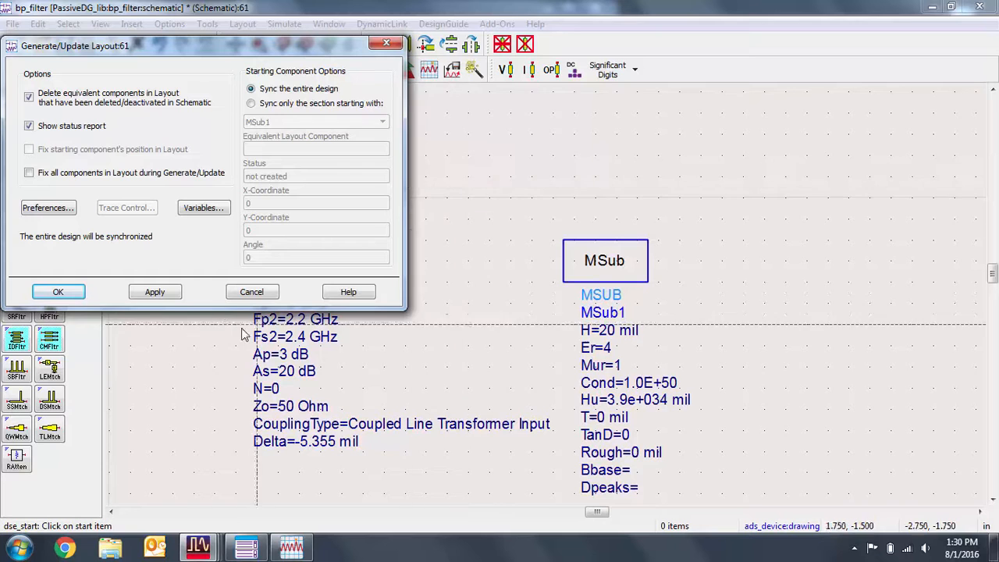
{"action": "left_click", "coordinate": [155, 292]}
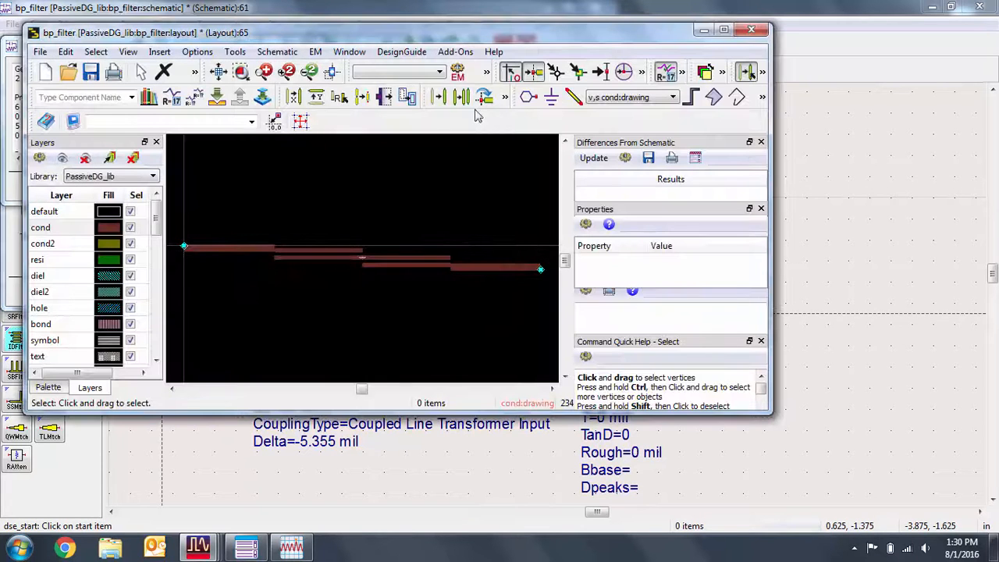
{"action": "left_click", "coordinate": [724, 29]}
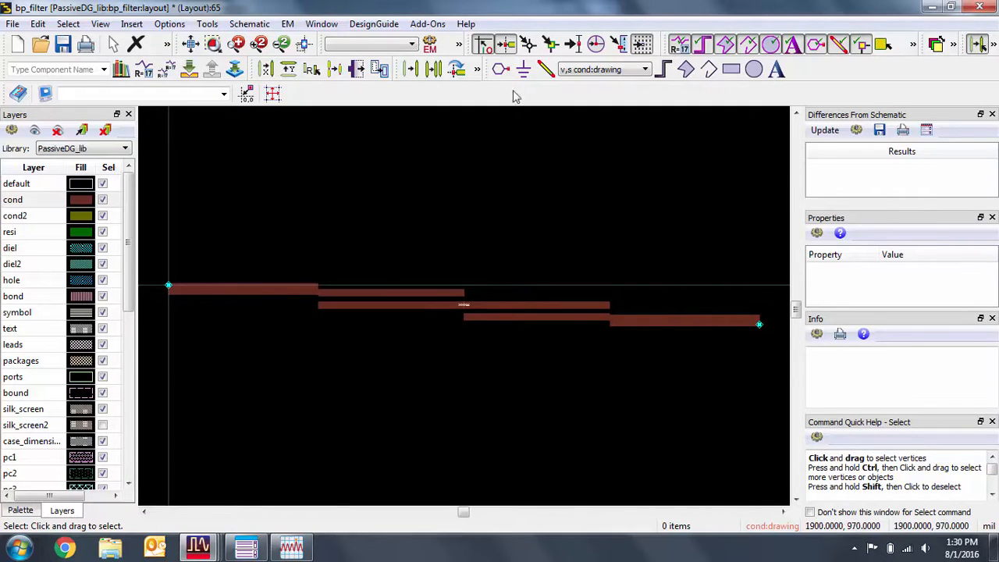
Step: Place pins at the input and output ends of the coupled-line filter layout
{"action": "left_click", "coordinate": [502, 68]}
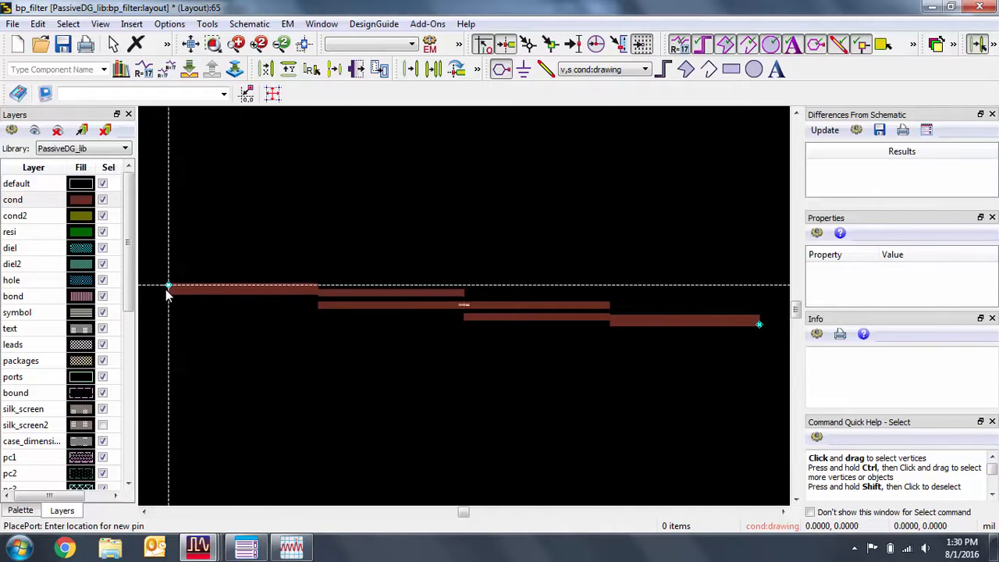
{"action": "left_click", "coordinate": [166, 287]}
{"action": "left_click", "coordinate": [760, 324]}
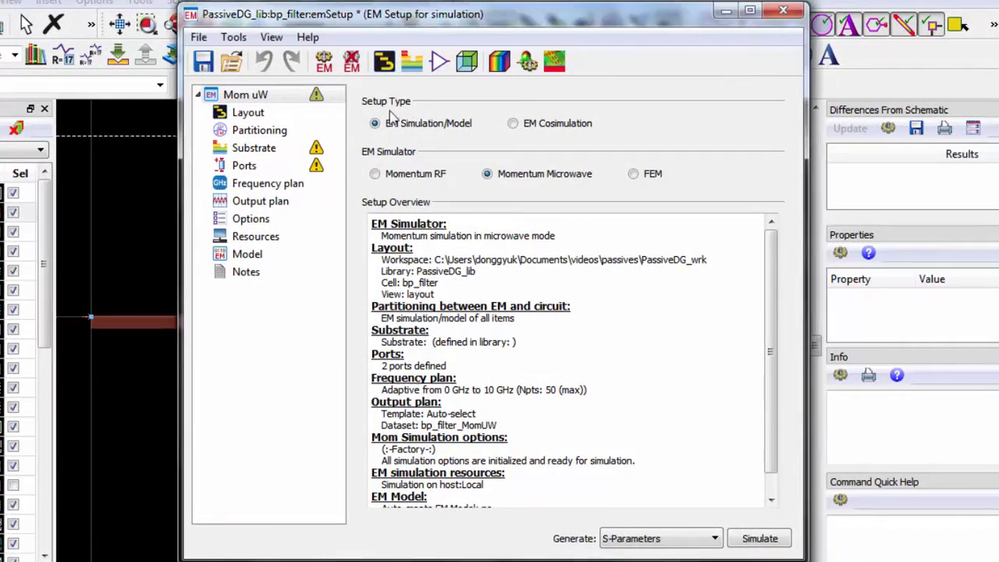
Step: Create a new EM substrate named substrate1 in PassiveDG_lib from the 25milAlumina template
{"action": "left_click", "coordinate": [311, 149]}
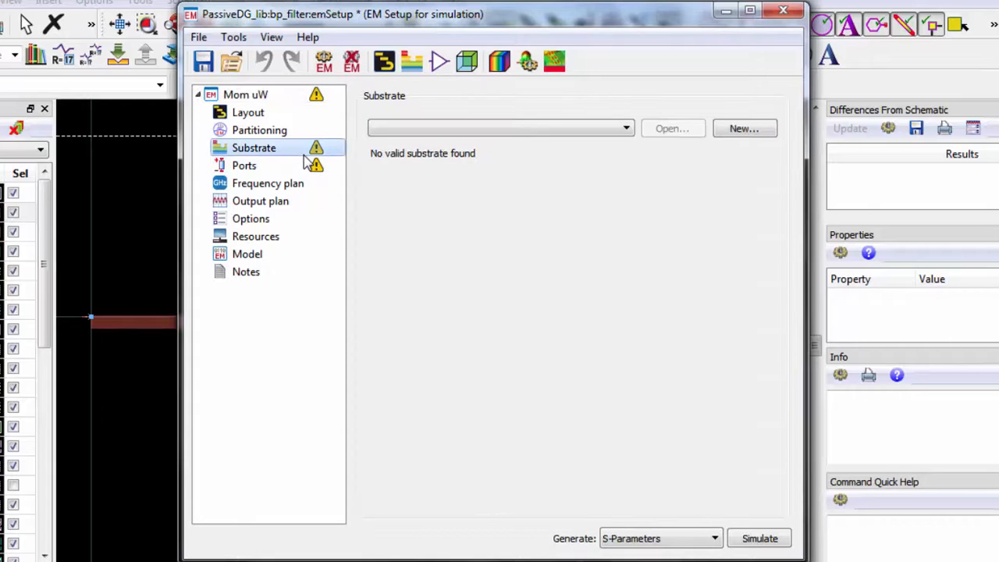
{"action": "left_click", "coordinate": [746, 132]}
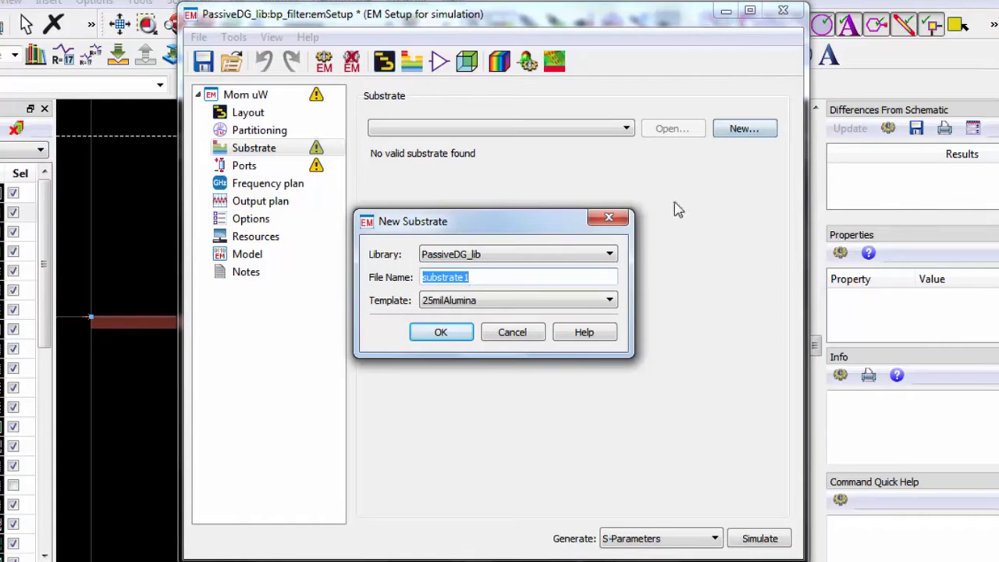
{"action": "left_click", "coordinate": [467, 332]}
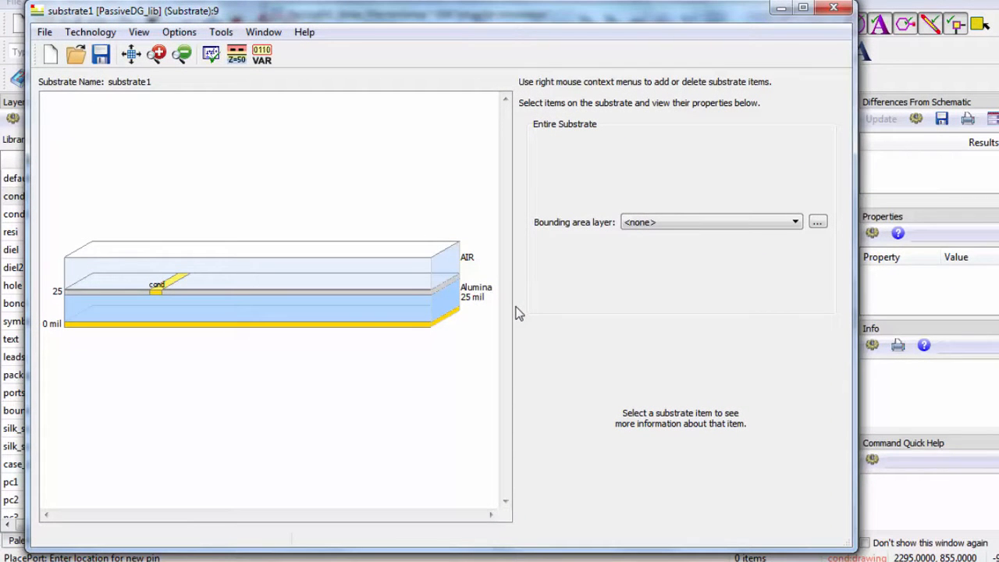
Step: Change the Alumina layer's material to FR_4 with a thickness of 20 mil, then save and close the substrate
{"action": "left_click", "coordinate": [440, 309]}
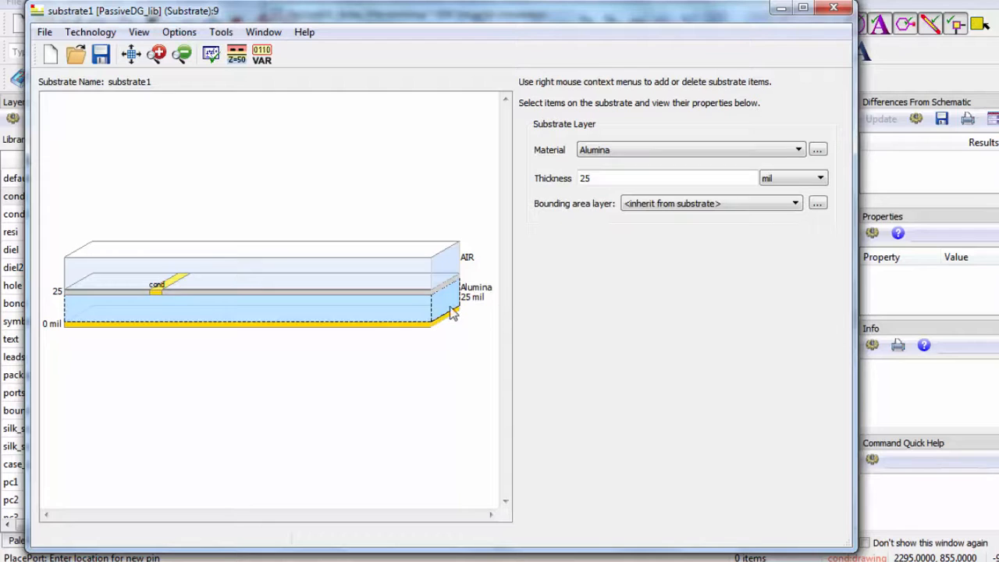
{"action": "left_click", "coordinate": [627, 149]}
{"action": "left_click", "coordinate": [621, 185]}
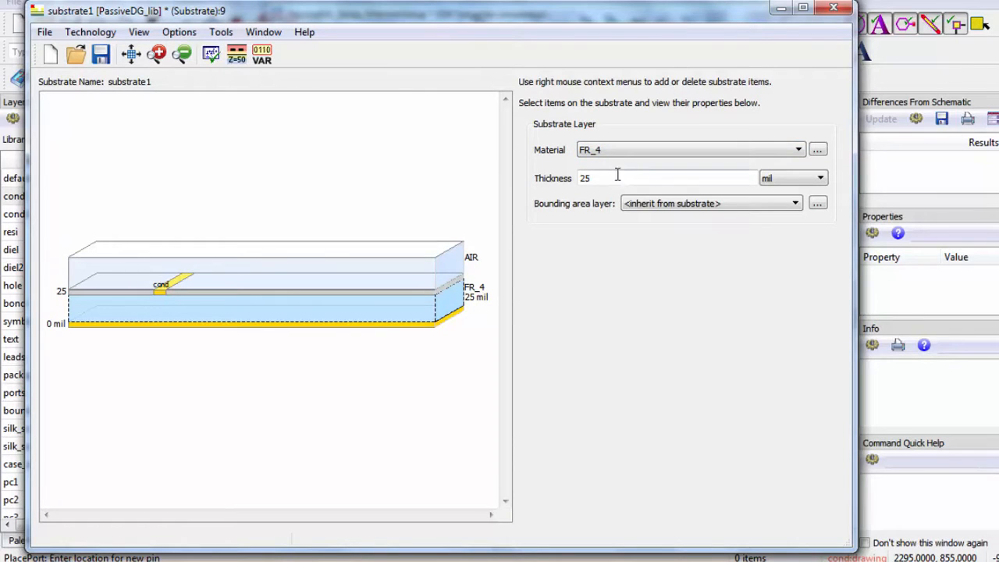
{"action": "left_click_drag", "start_coordinate": [616, 179], "coordinate": [553, 180]}
{"action": "type", "text": "20"}
{"action": "left_click", "coordinate": [102, 56]}
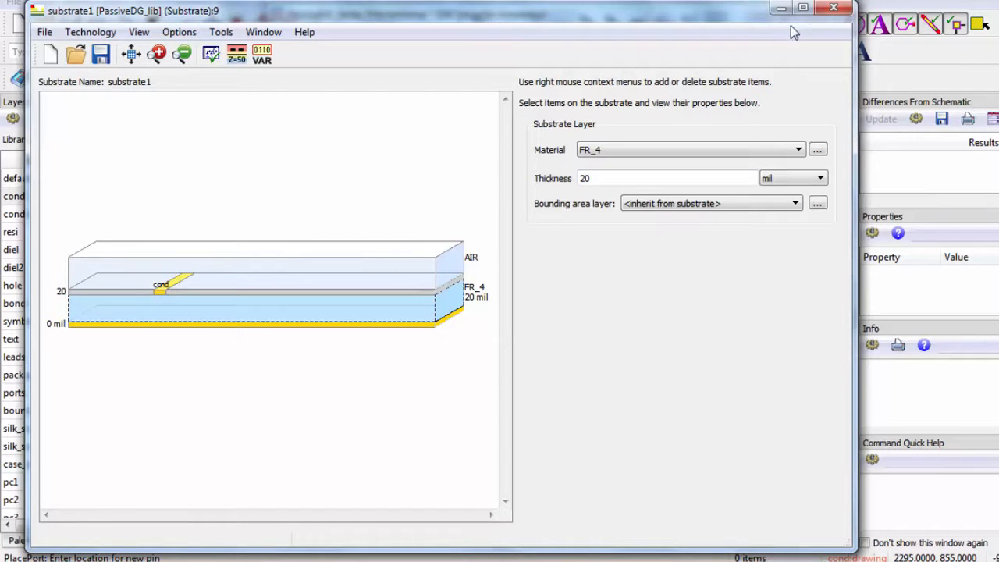
{"action": "left_click", "coordinate": [834, 8]}
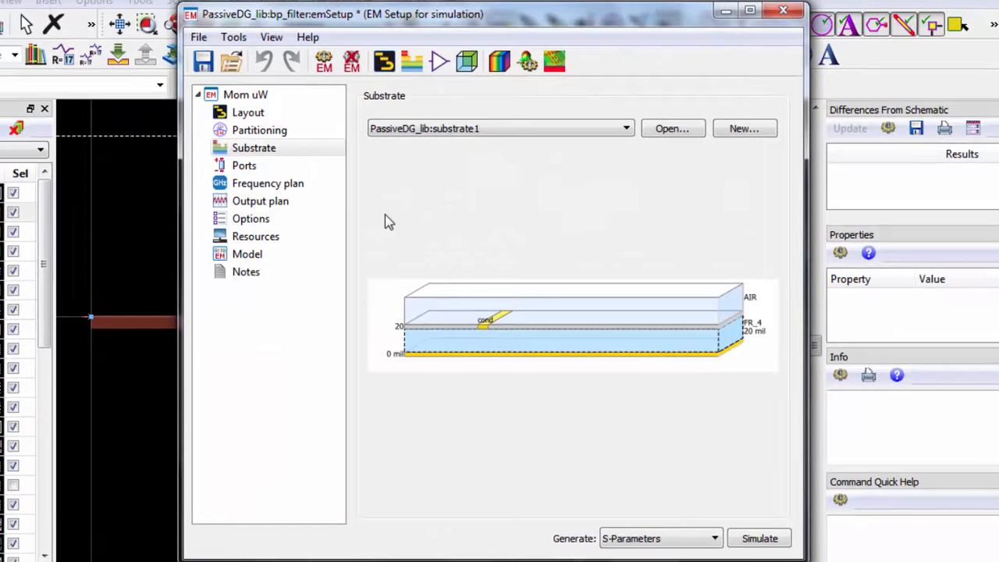
Step: Set the adaptive frequency plan from 0.1 GHz to 5 GHz and run the S-parameter EM simulation, overwriting the existing dataset
{"action": "left_click", "coordinate": [279, 186]}
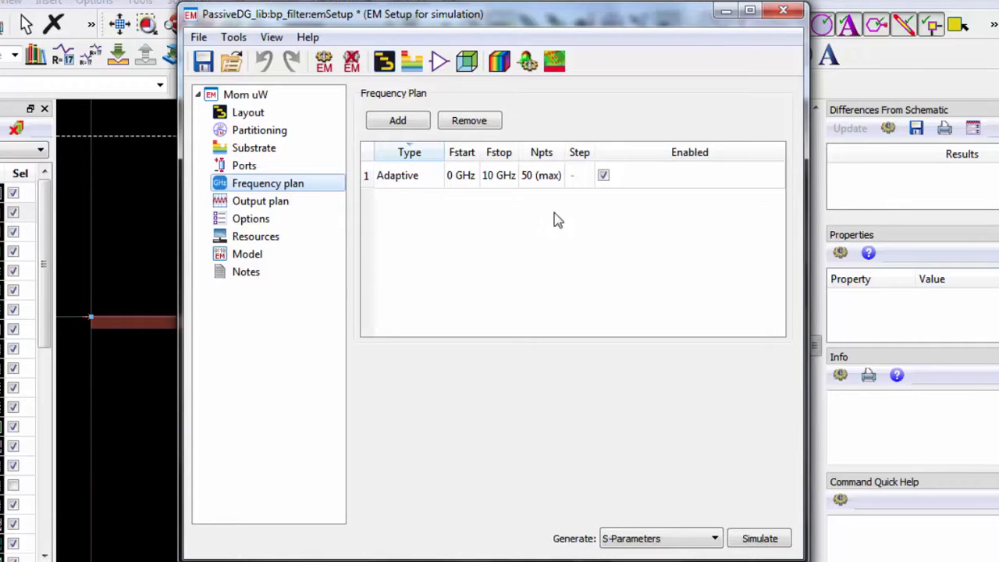
{"action": "left_click", "coordinate": [460, 178]}
{"action": "left_click", "coordinate": [458, 178]}
{"action": "type", "text": "0.1"}
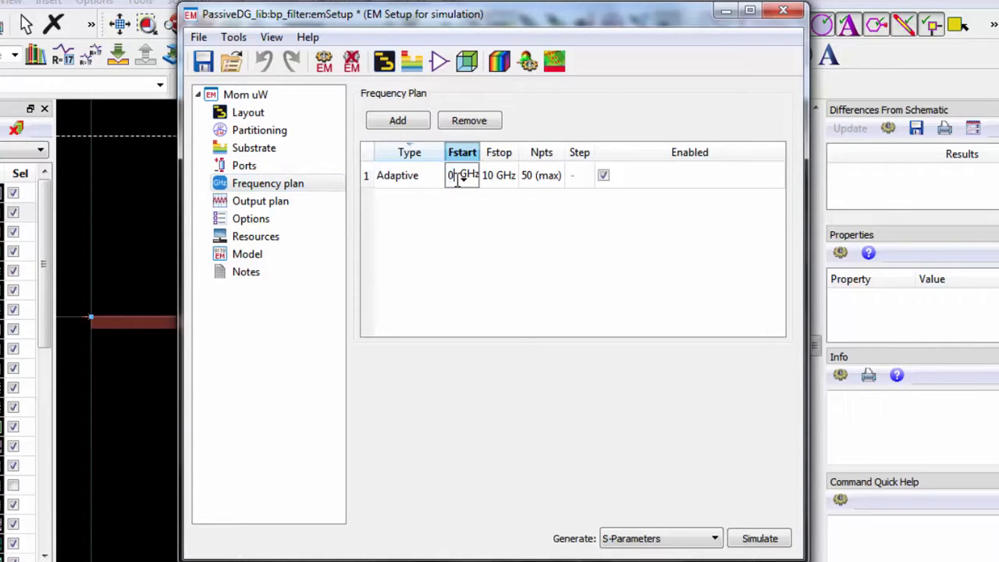
{"action": "key", "text": "Return"}
{"action": "left_click", "coordinate": [492, 178]}
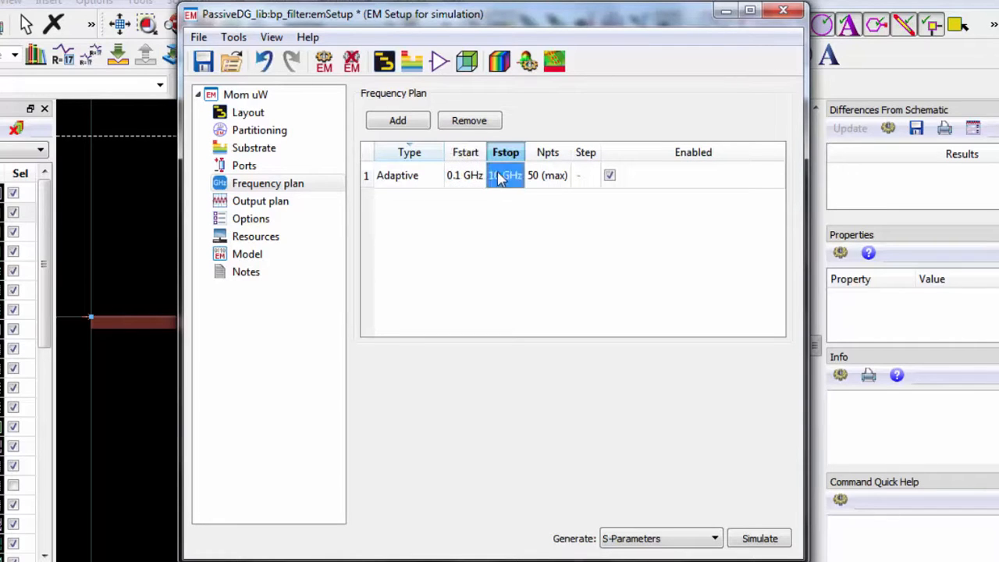
{"action": "left_click", "coordinate": [495, 180]}
{"action": "type", "text": "5"}
{"action": "key", "text": "Return"}
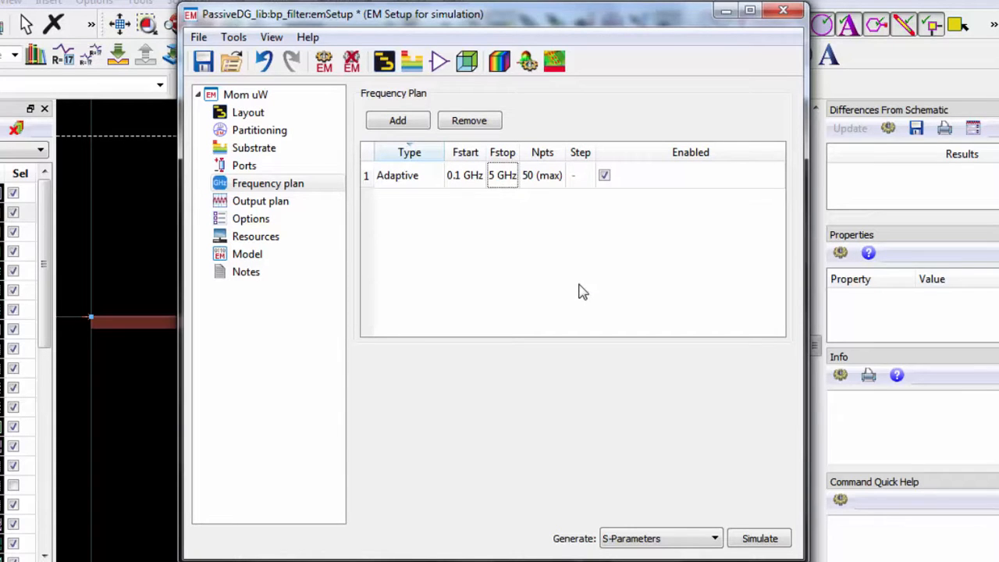
{"action": "left_click", "coordinate": [760, 539]}
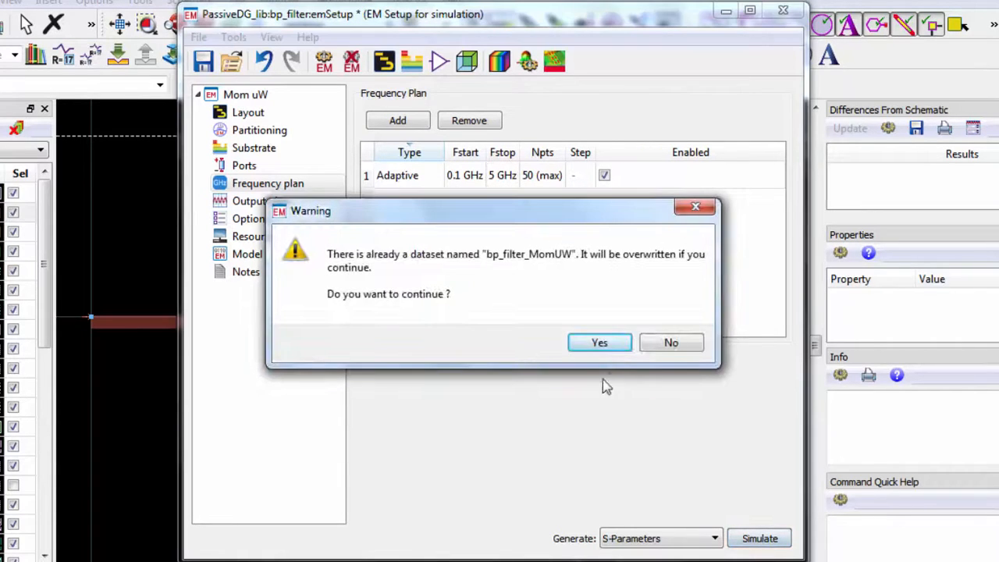
{"action": "left_click", "coordinate": [598, 342]}
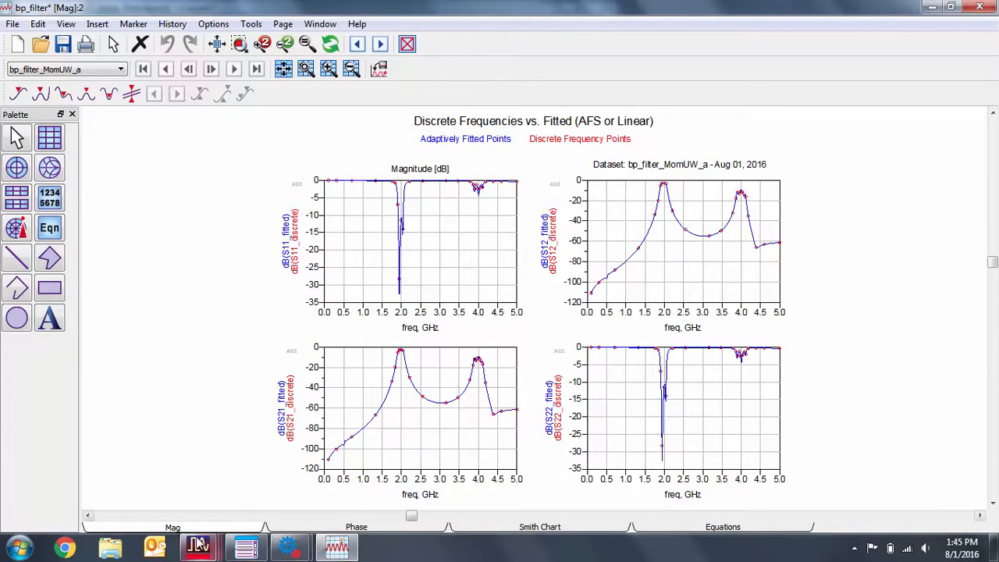
Step: Return to the bp_filter layout window and open the Momentum Visualization of the simulated filter
{"action": "mouse_move", "coordinate": [199, 547]}
{"action": "left_click", "coordinate": [382, 479]}
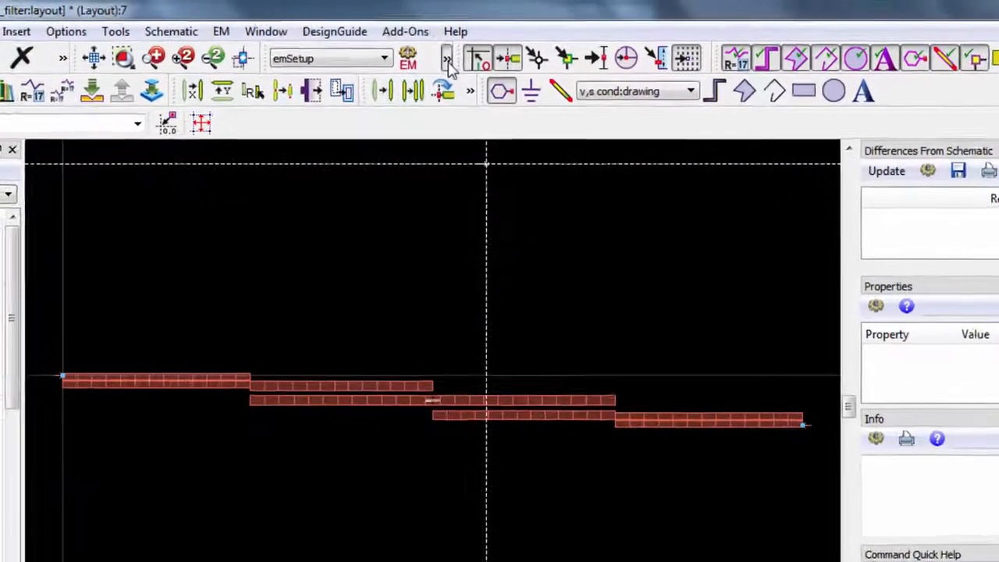
{"action": "left_click", "coordinate": [447, 62]}
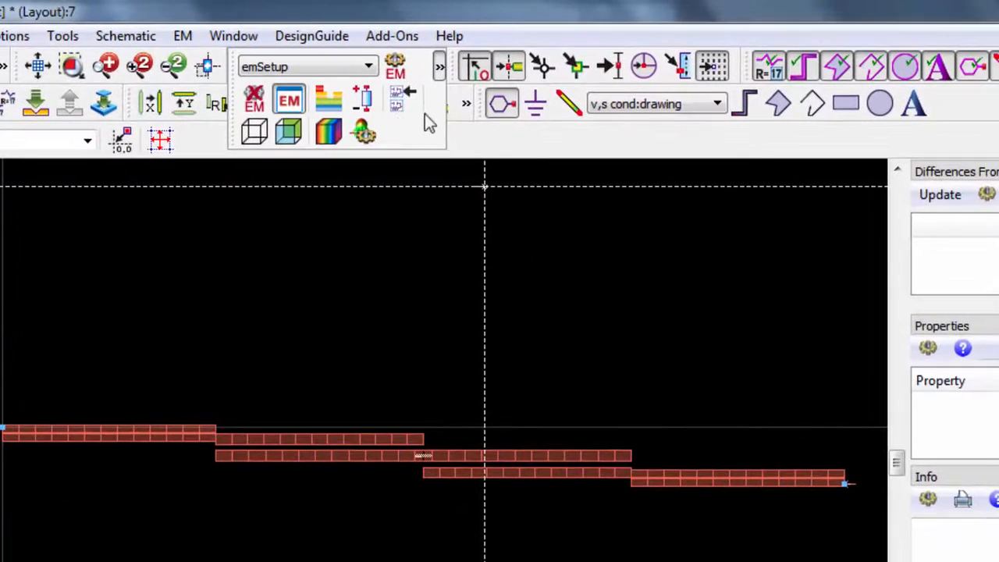
{"action": "left_click", "coordinate": [350, 117]}
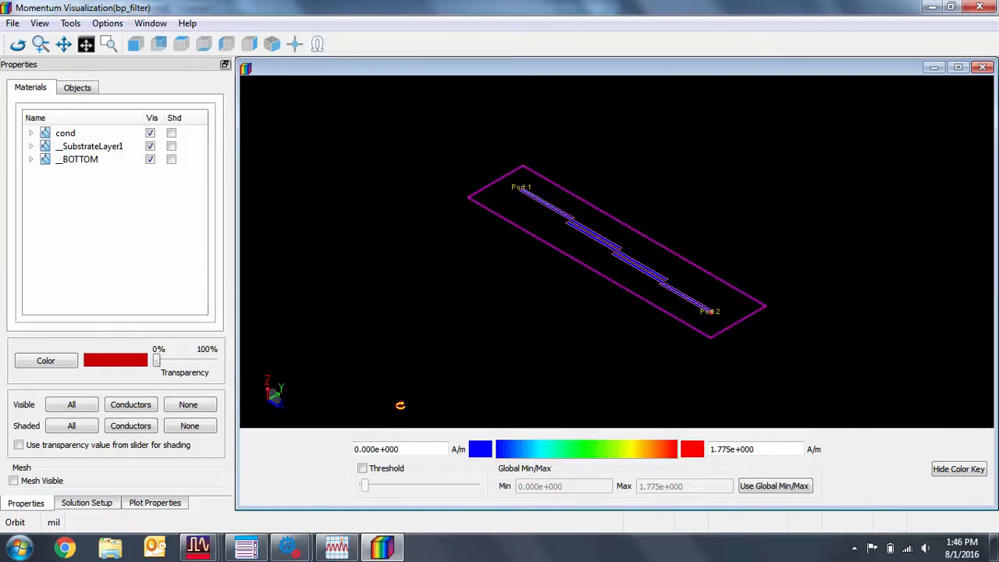
Step: Animate the shaded surface current plot on the coupled-line filter
{"action": "left_click", "coordinate": [172, 503]}
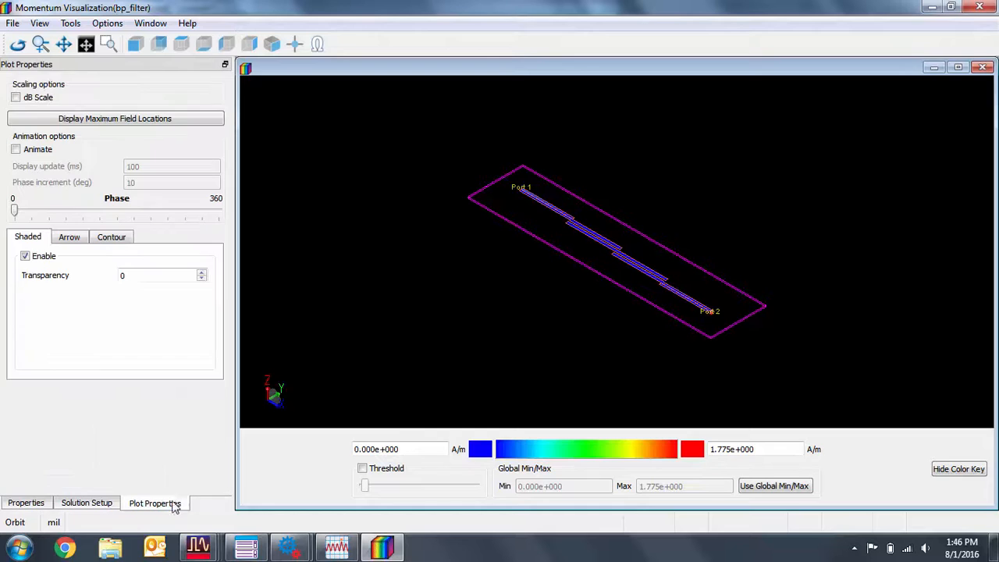
{"action": "left_click", "coordinate": [28, 147]}
{"action": "scroll", "coordinate": [610, 231], "scroll_direction": "up", "scroll_amount": 2}
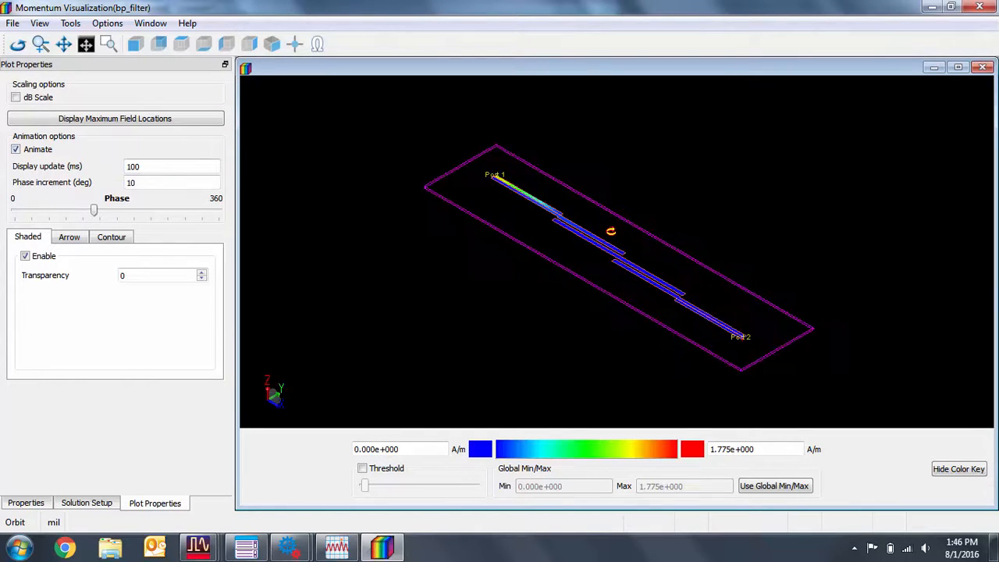
{"action": "scroll", "coordinate": [611, 231], "scroll_direction": "up", "scroll_amount": 2}
{"action": "scroll", "coordinate": [548, 262], "scroll_direction": "up", "scroll_amount": 2}
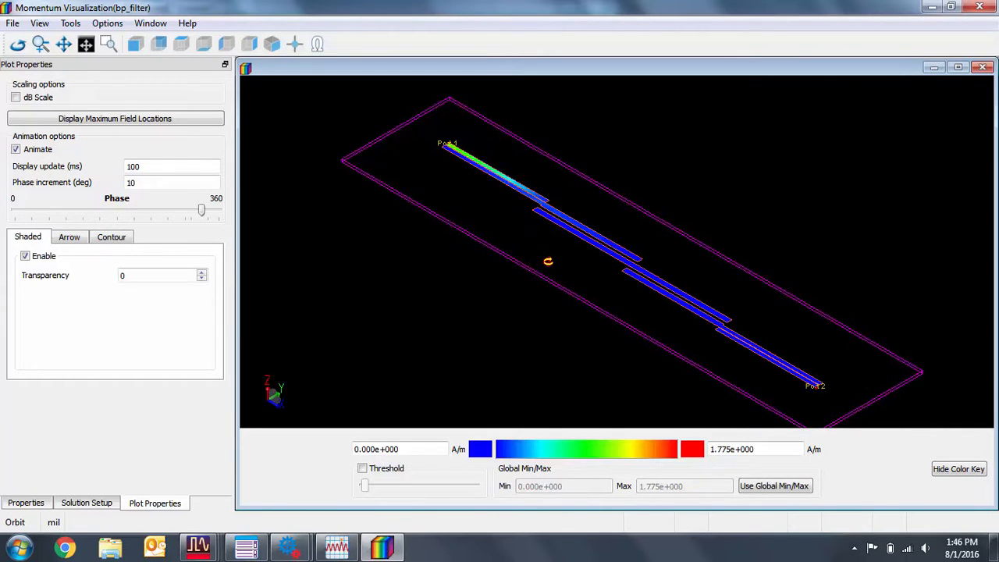
Step: View the filter's current distribution in the solution setup at 2.039583e+009 Hz and at 1.750347e+009 Hz
{"action": "left_click", "coordinate": [83, 506]}
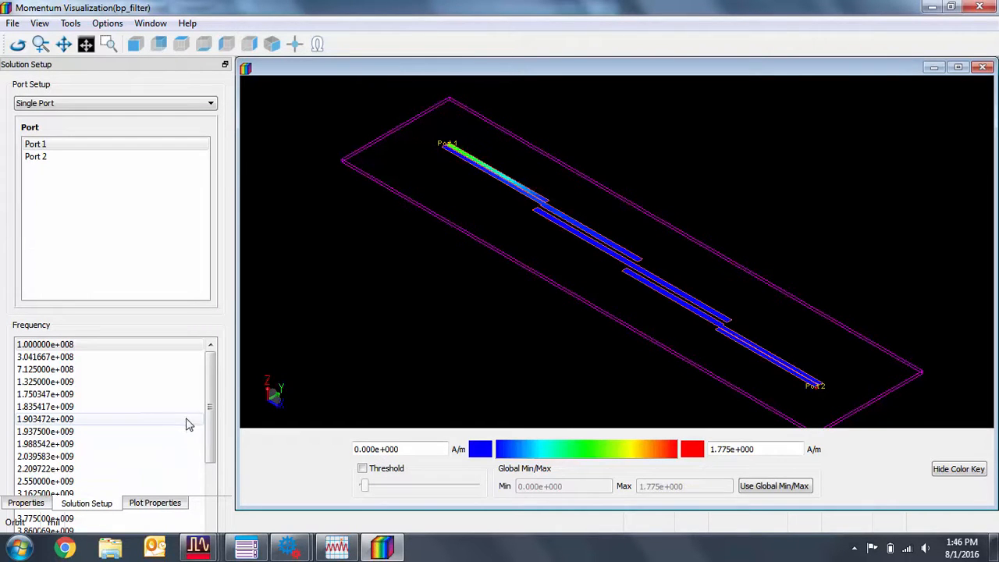
{"action": "left_click", "coordinate": [149, 457]}
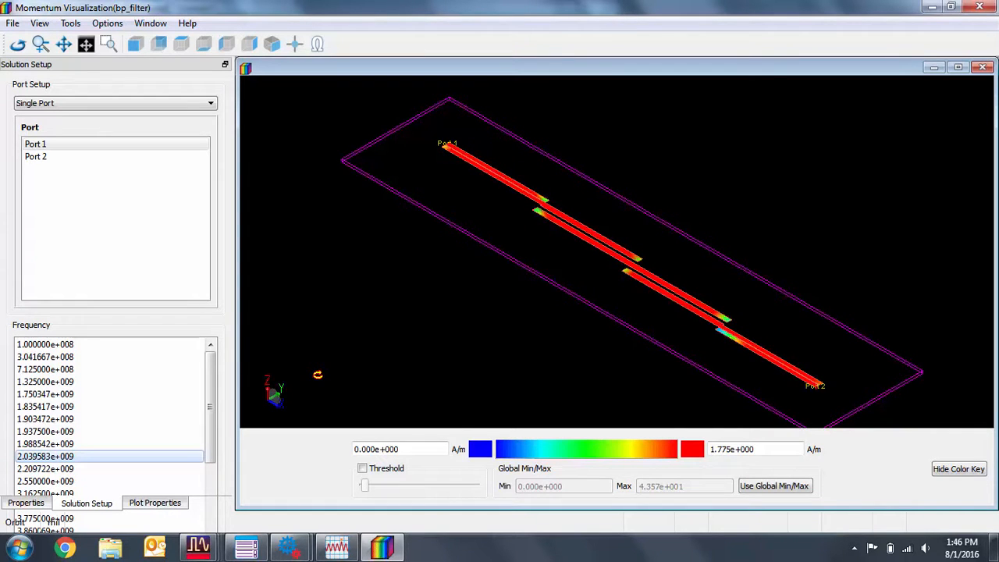
{"action": "left_click", "coordinate": [89, 394]}
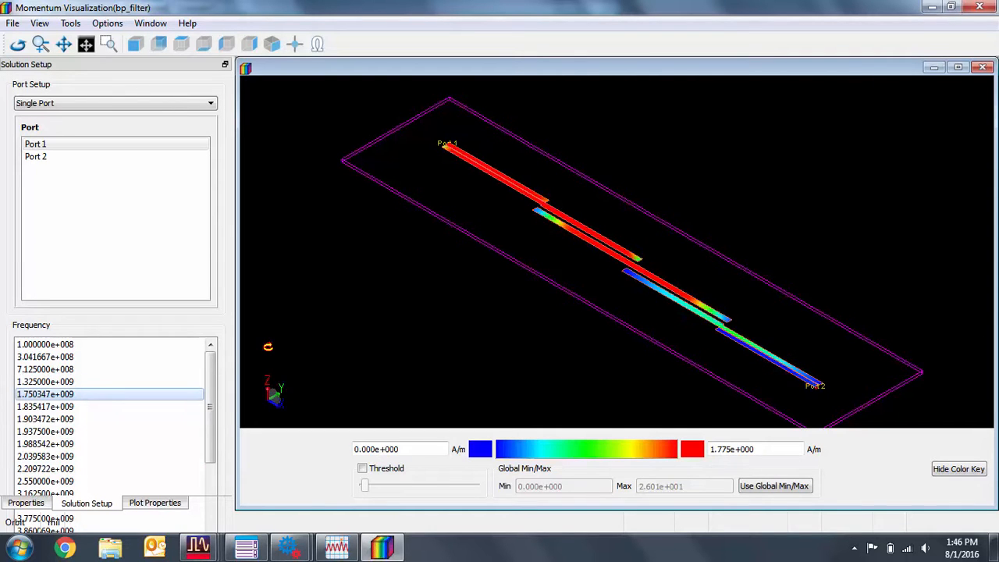